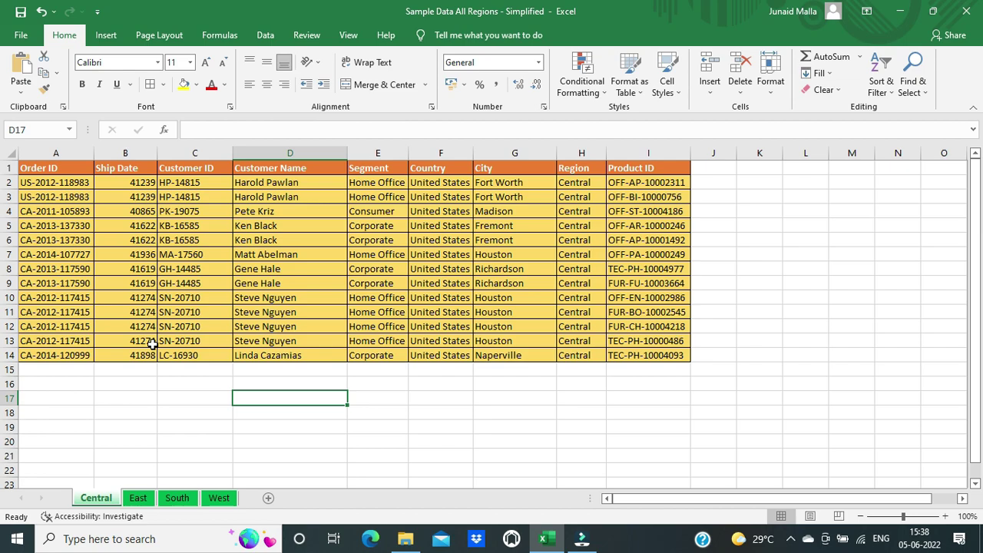
Review the region sheets, then convert the Central data into a table
left_click(138, 498)
left_click(181, 502)
left_click(219, 503)
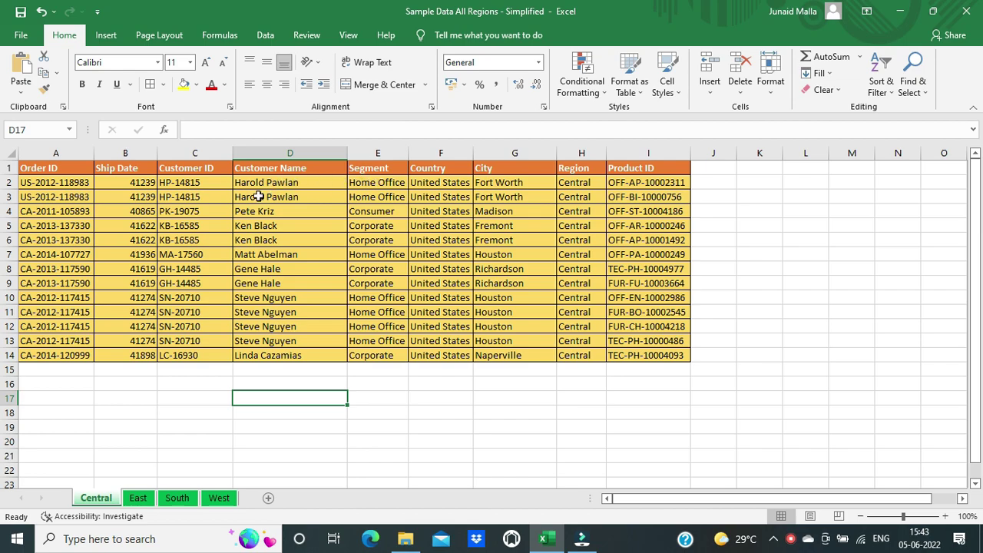
left_click(54, 170)
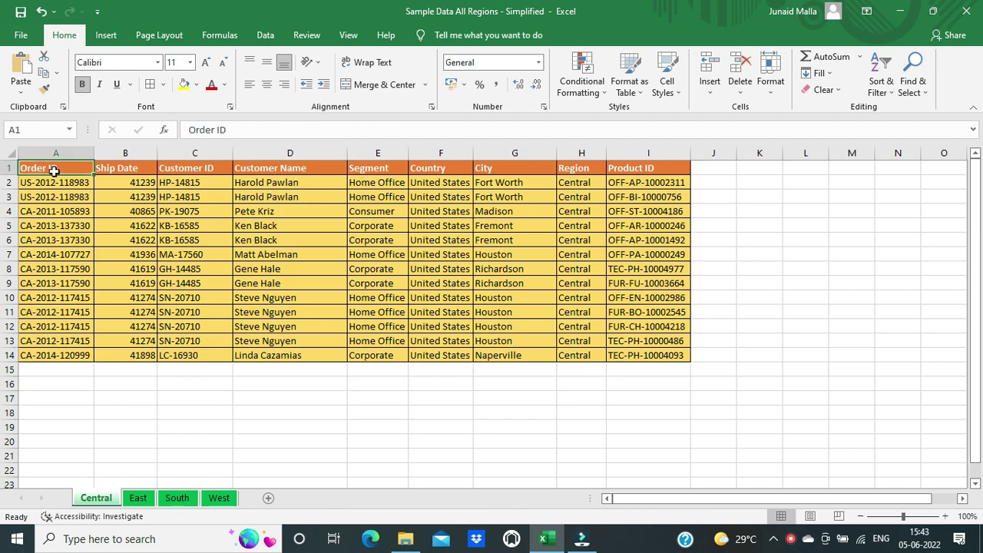
key("ctrl+a")
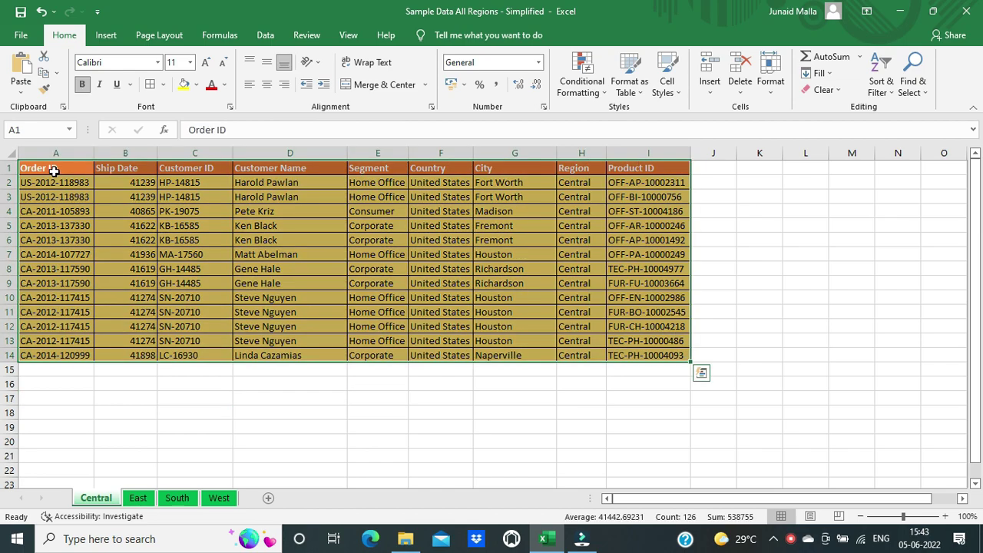
key("ctrl+t")
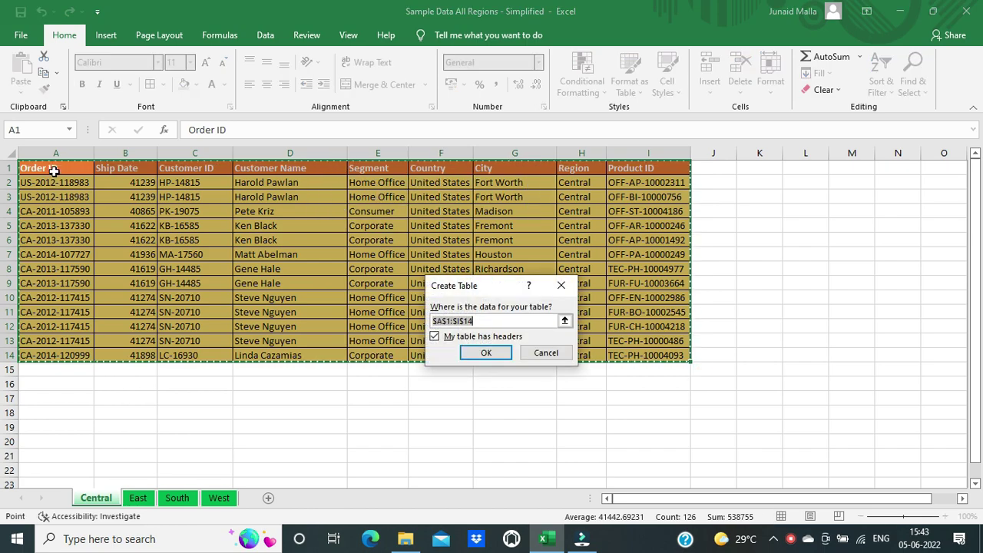
key("Return")
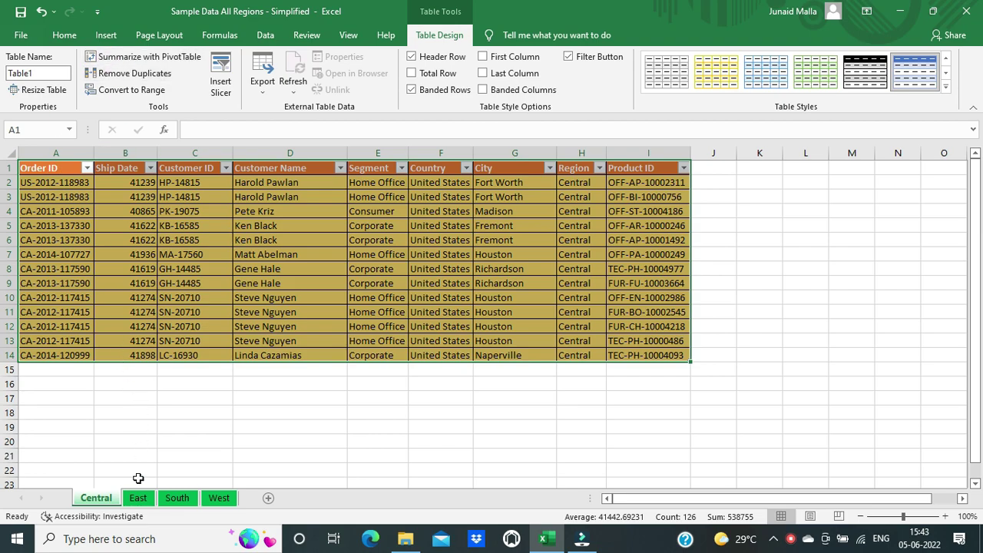
Convert the East region data into a table
left_click(138, 498)
left_click(59, 207)
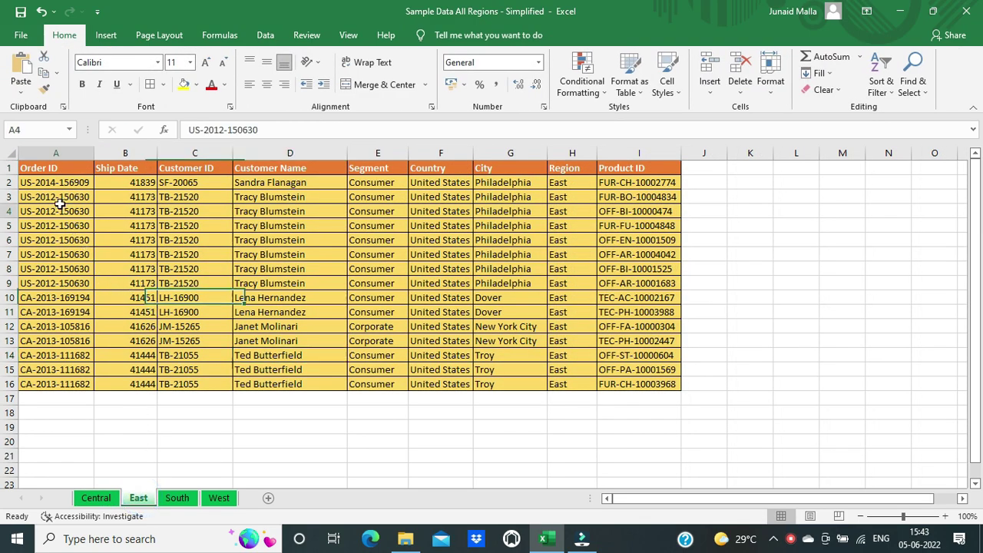
key("ctrl+a")
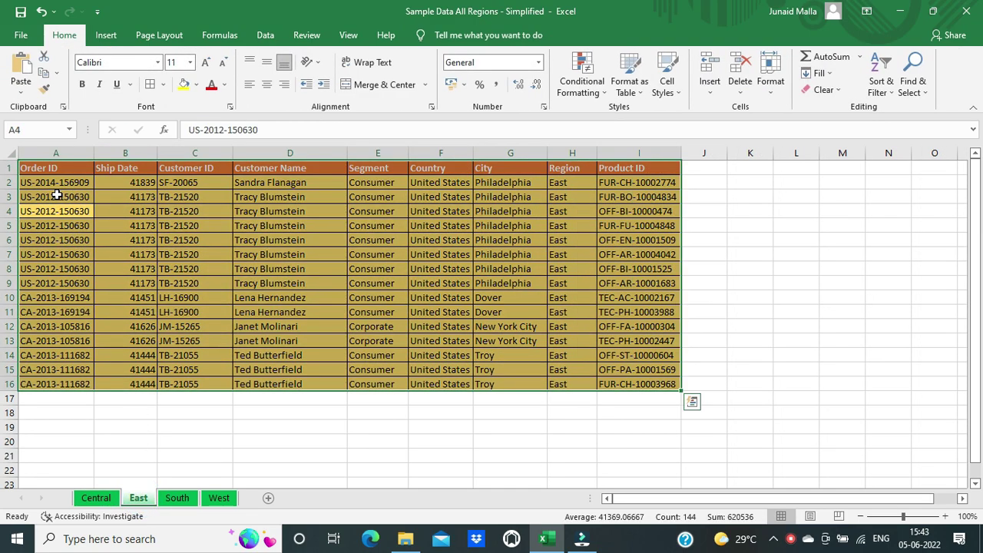
key("ctrl+t")
key("Return")
Convert the West region data into a table and add a new blank sheet
left_click(184, 499)
left_click(219, 498)
left_click(248, 182)
key("ctrl+a")
key("ctrl+t")
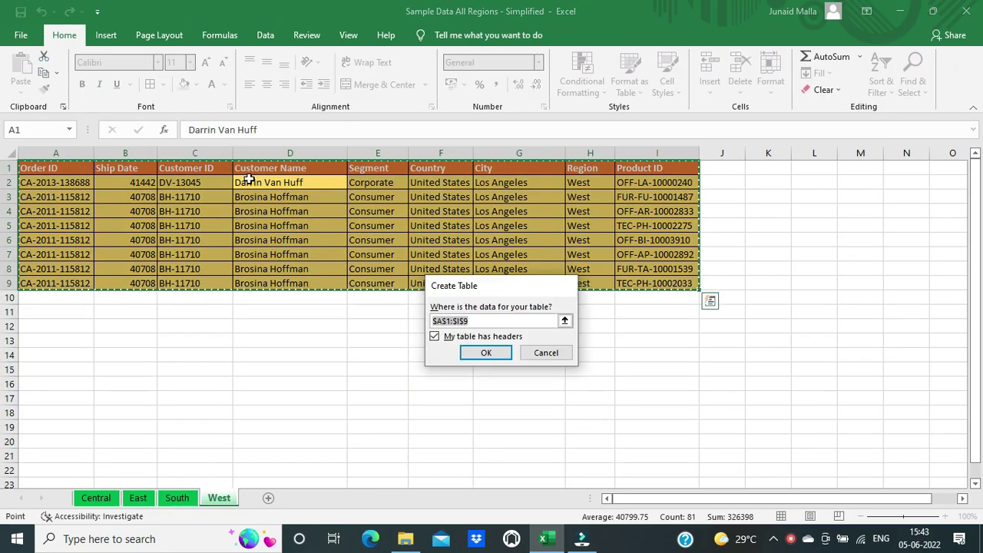
key("Return")
left_click(195, 283)
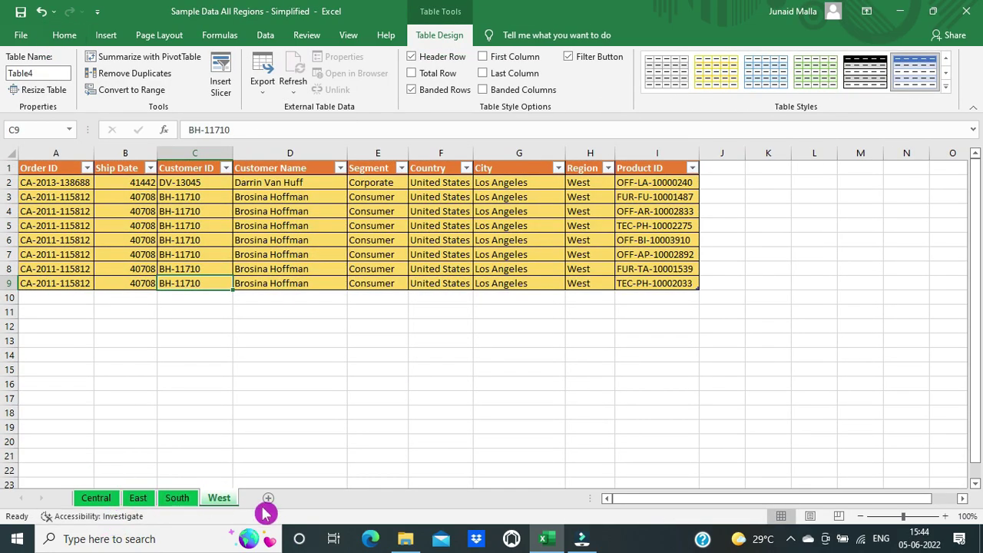
left_click(268, 499)
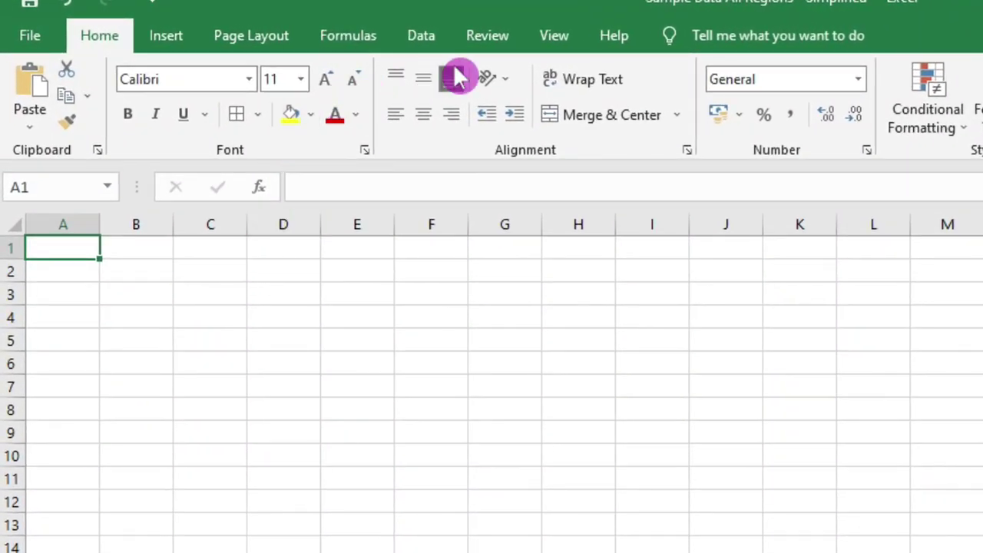
Create a Blank Query from Data > New Query > From Other Sources
left_click(423, 35)
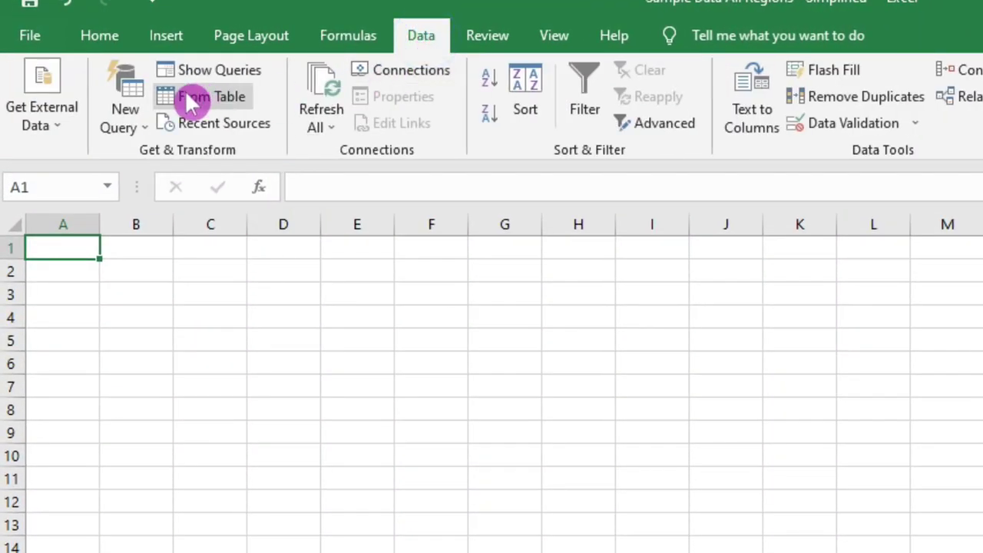
left_click(123, 123)
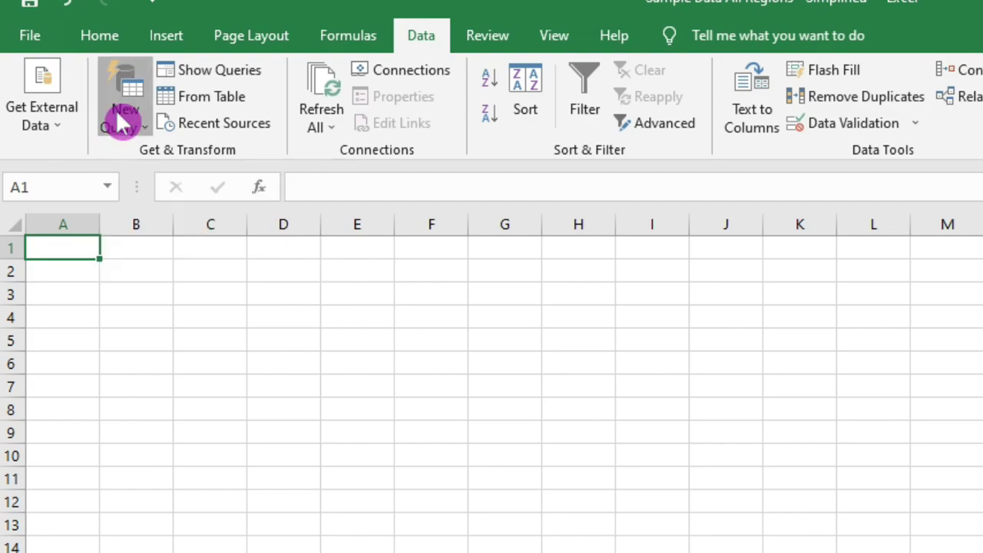
mouse_move(140, 152)
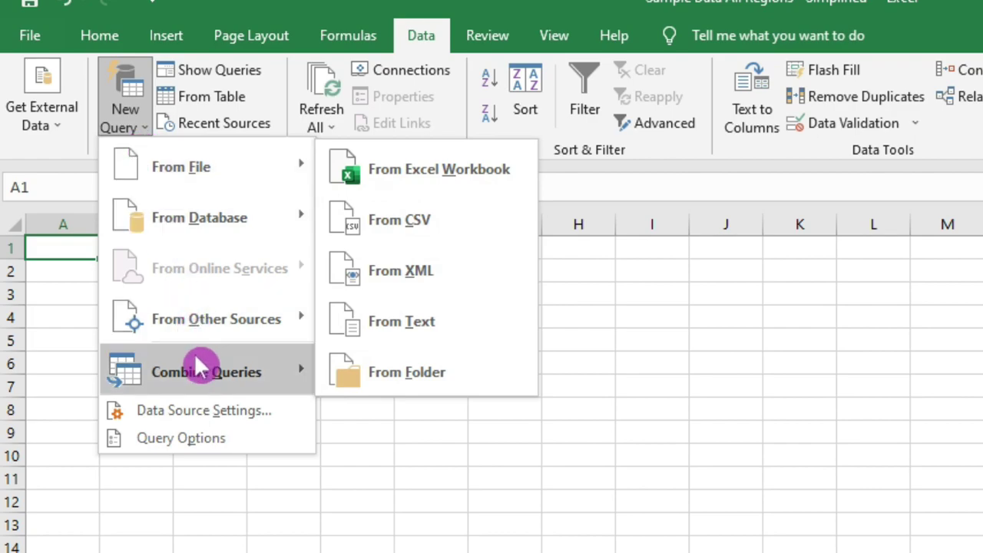
mouse_move(240, 332)
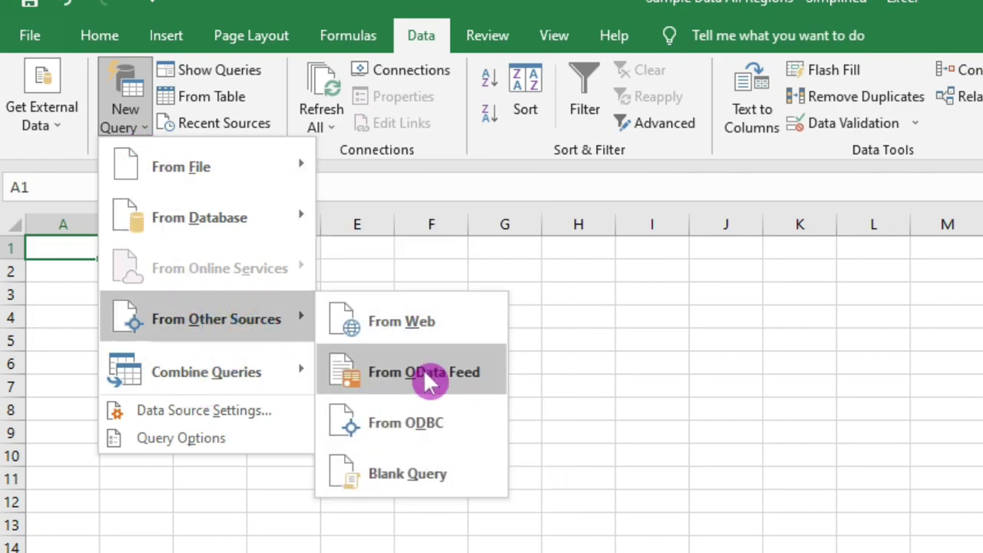
left_click(450, 490)
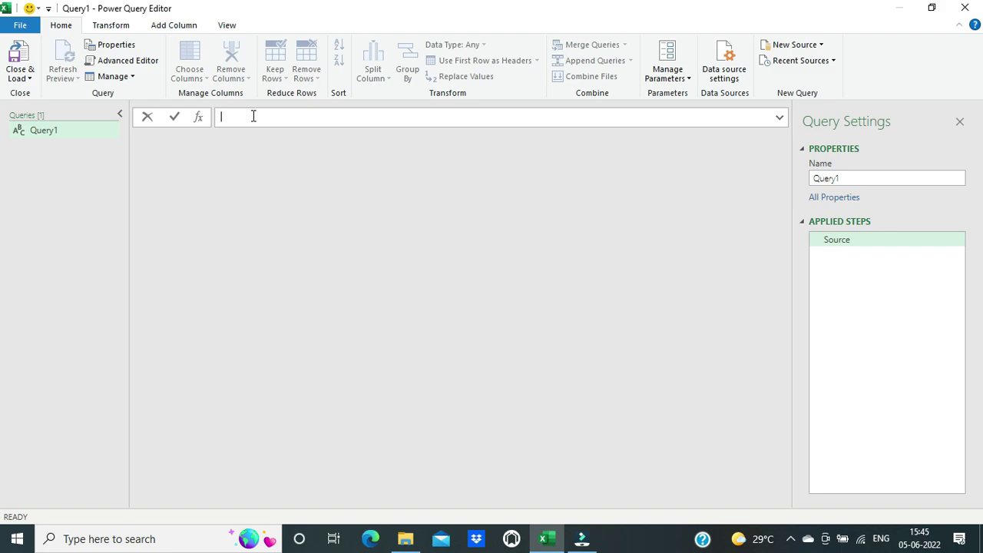
Set Query1's formula to =Excel.CurrentWorkbook() to list Table1 through Table4
type("xcel.CurrentWorkbook(")
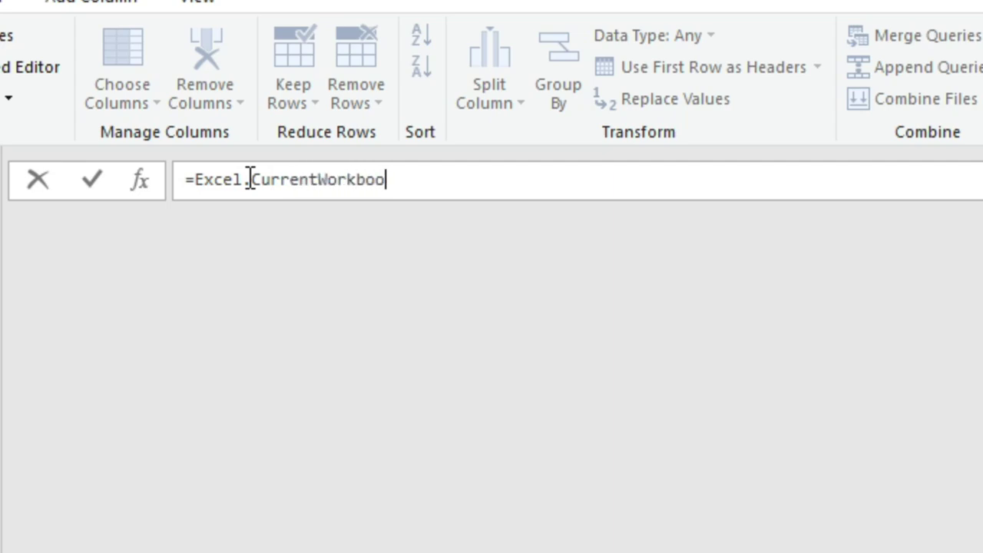
key("Return")
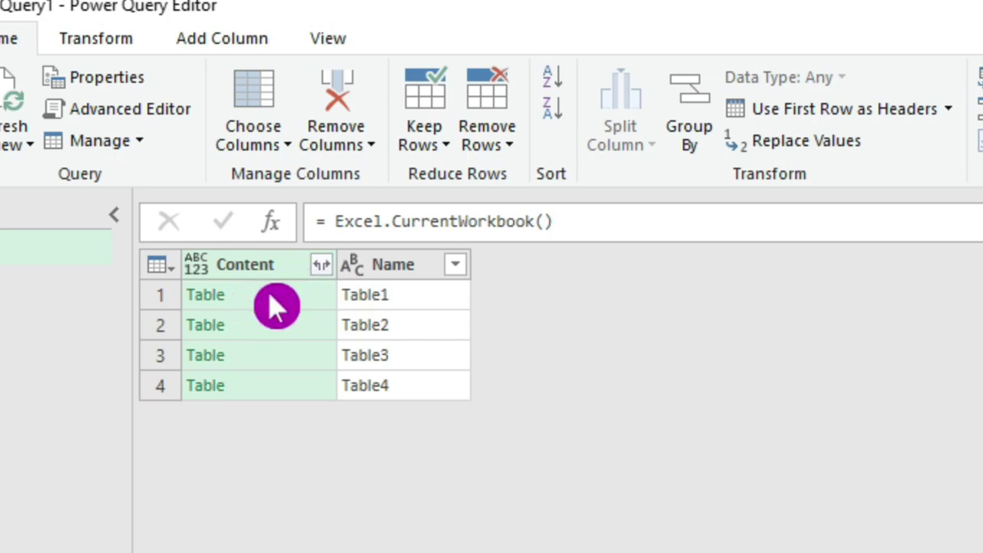
Inspect the Table1–Table4 entries in the Name and Content columns
left_click(410, 294)
left_click(407, 325)
left_click(407, 355)
left_click(407, 385)
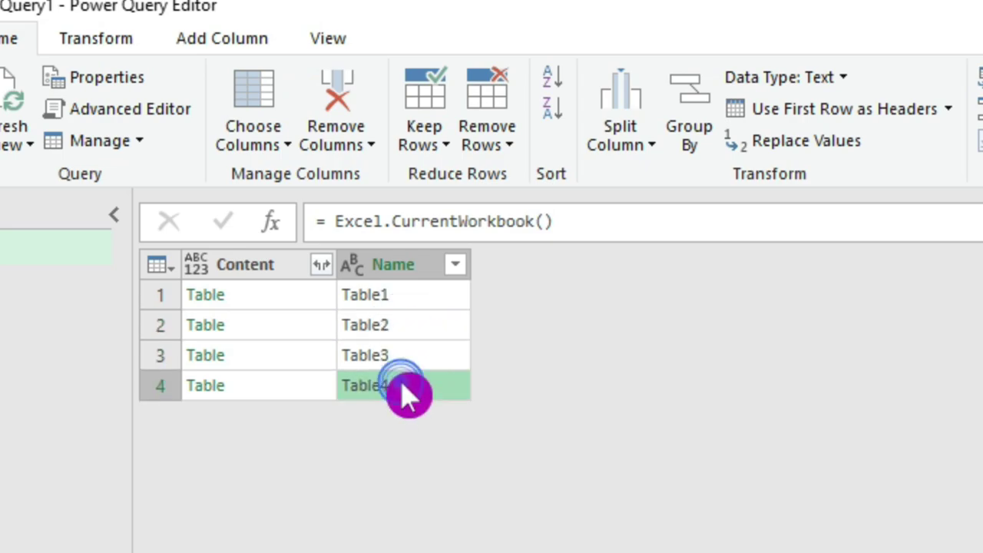
left_click(297, 330)
left_click(281, 269)
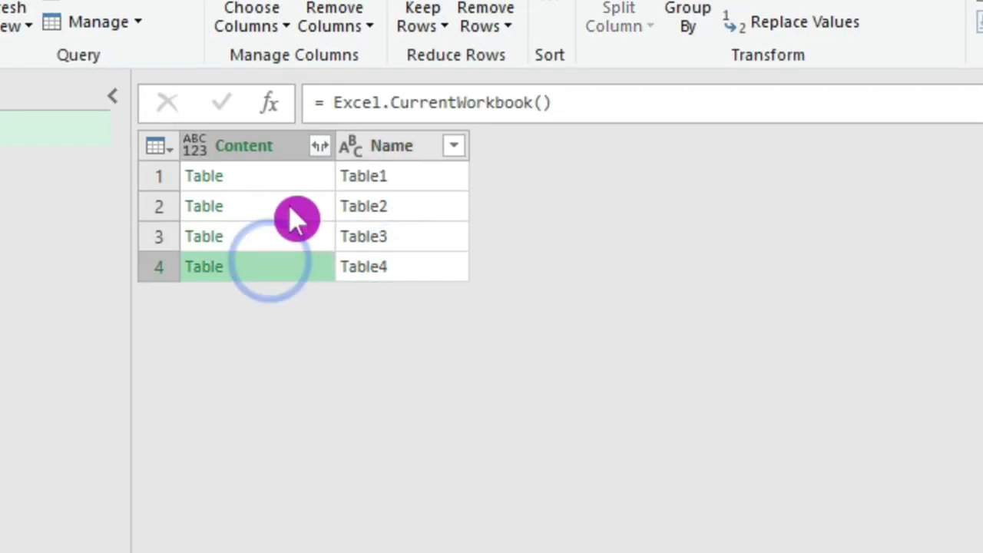
Expand the Content column into its order columns with the original-name prefix turned off
left_click(317, 147)
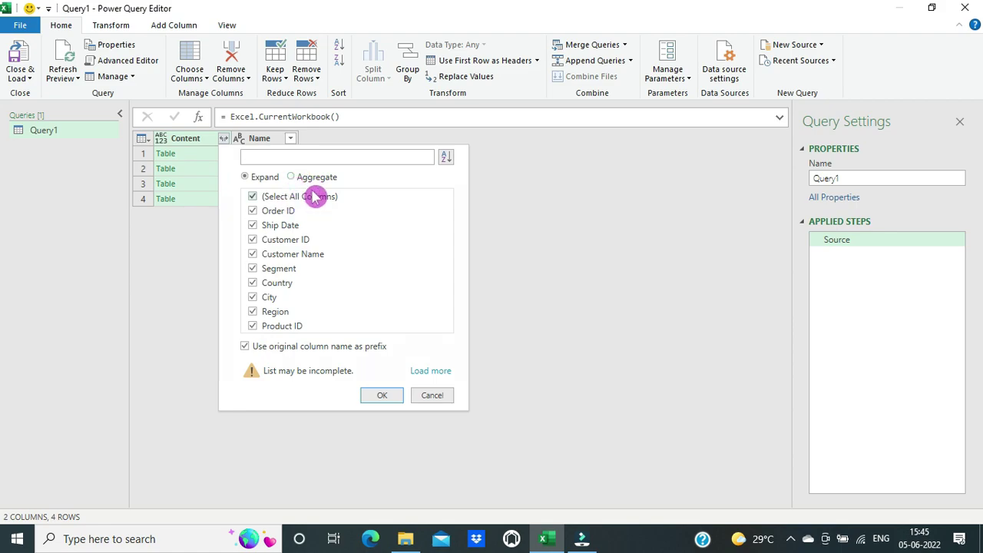
left_click(250, 349)
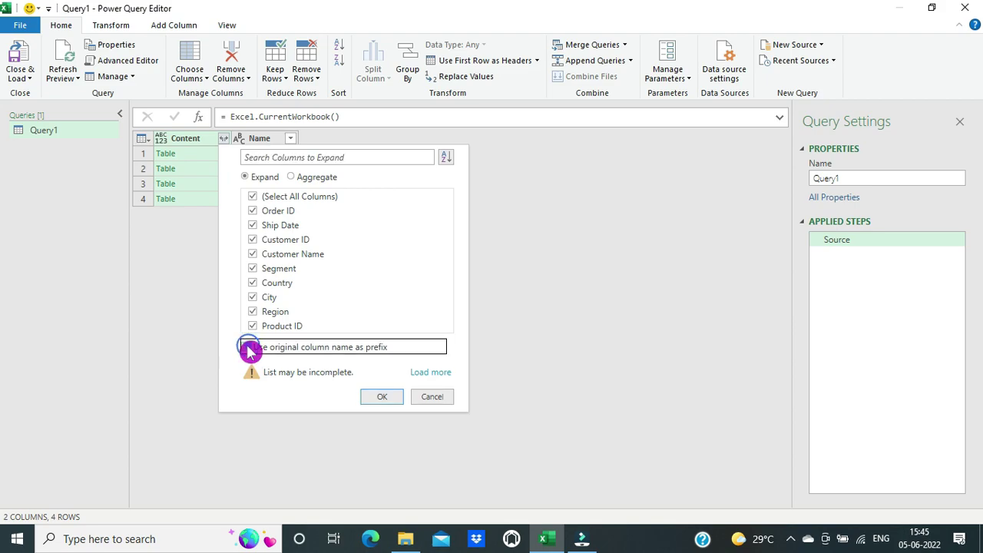
left_click(388, 399)
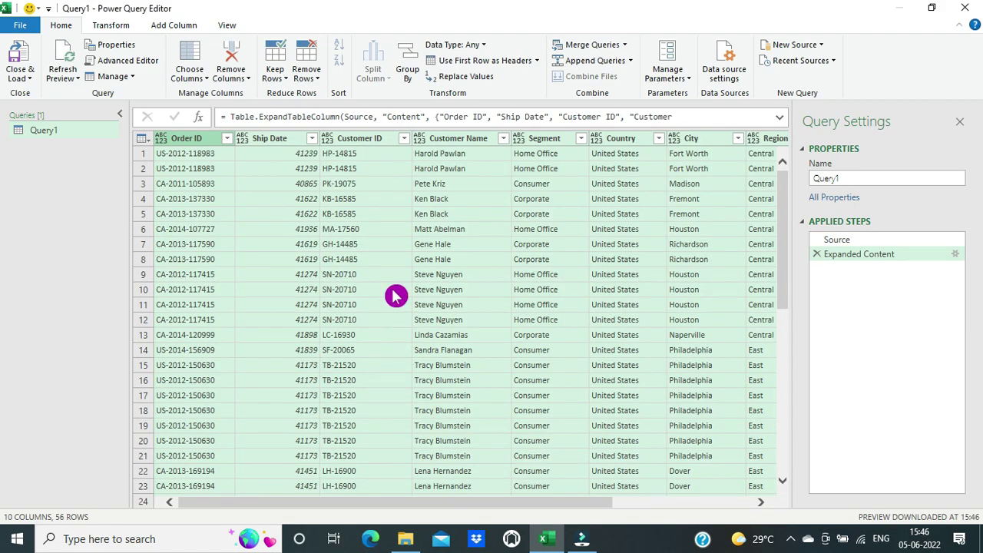
Close & Load the combined orders query into a table on a new sheet
scroll(306, 300, "down", 7)
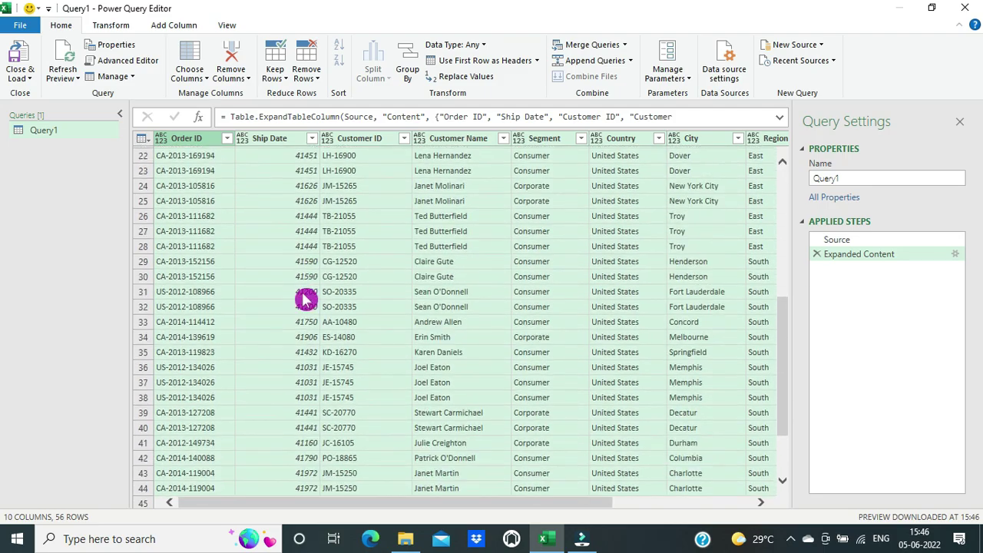
scroll(305, 299, "down", 1)
scroll(279, 300, "up", 4)
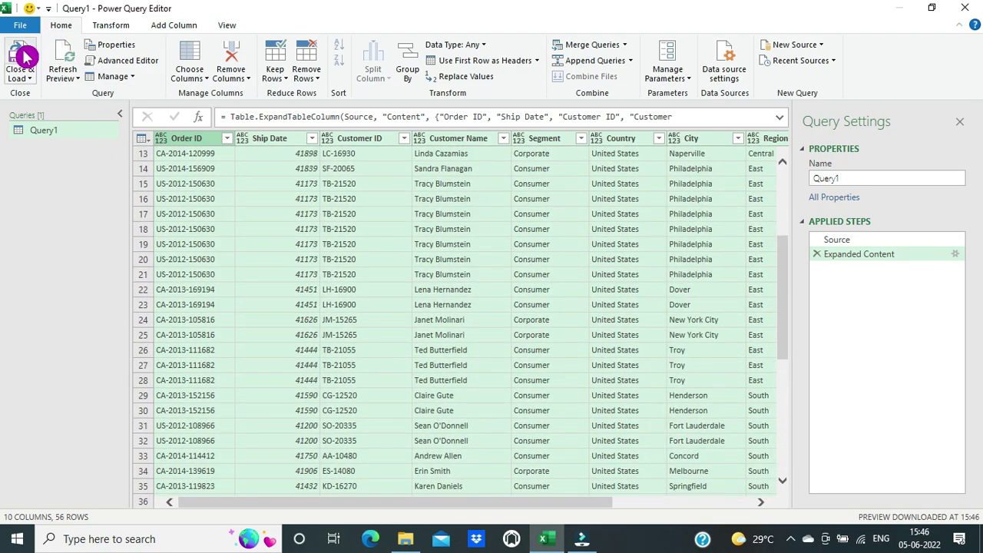
left_click(26, 56)
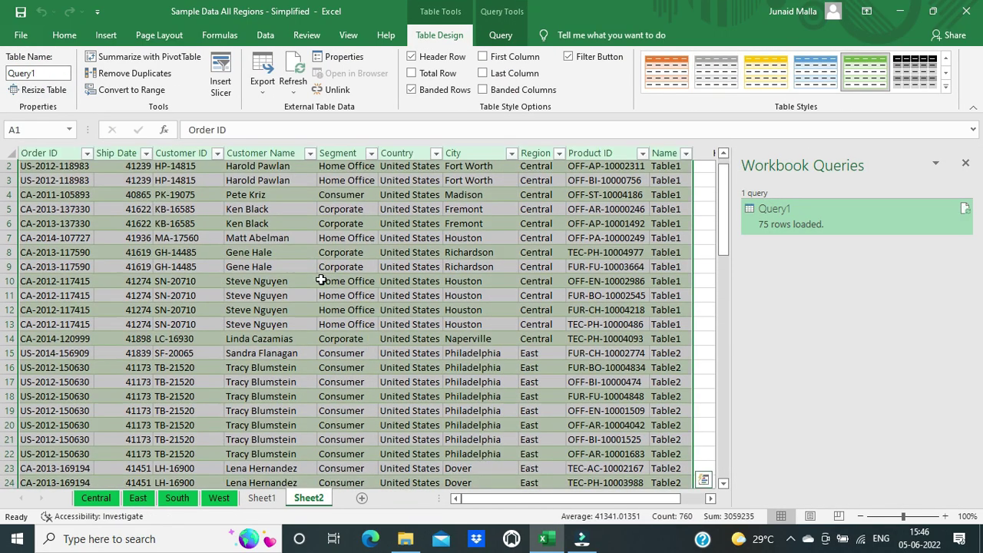
scroll(320, 280, "down", 4)
scroll(186, 236, "up", 4)
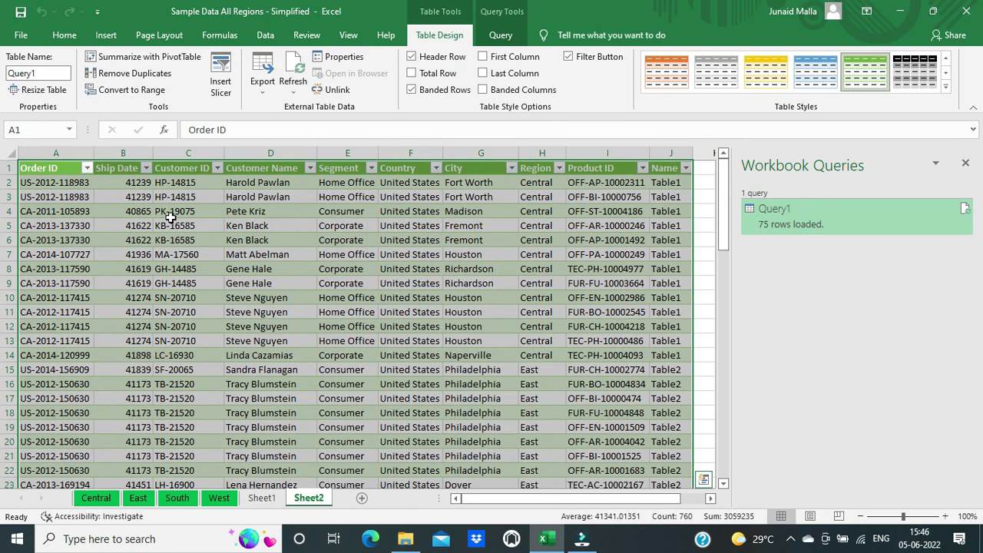
left_click(173, 211)
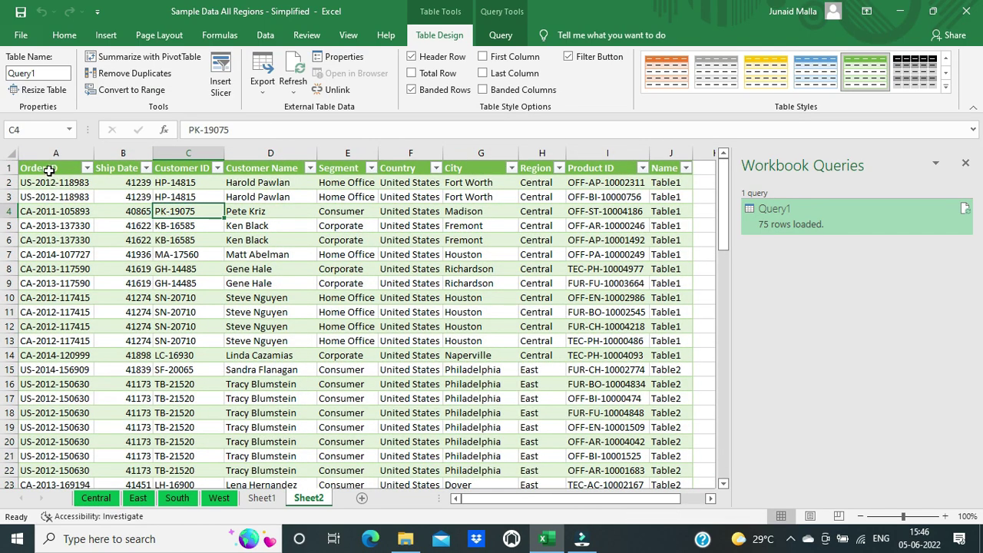
left_click_drag(48, 171, 418, 549)
left_click(400, 412)
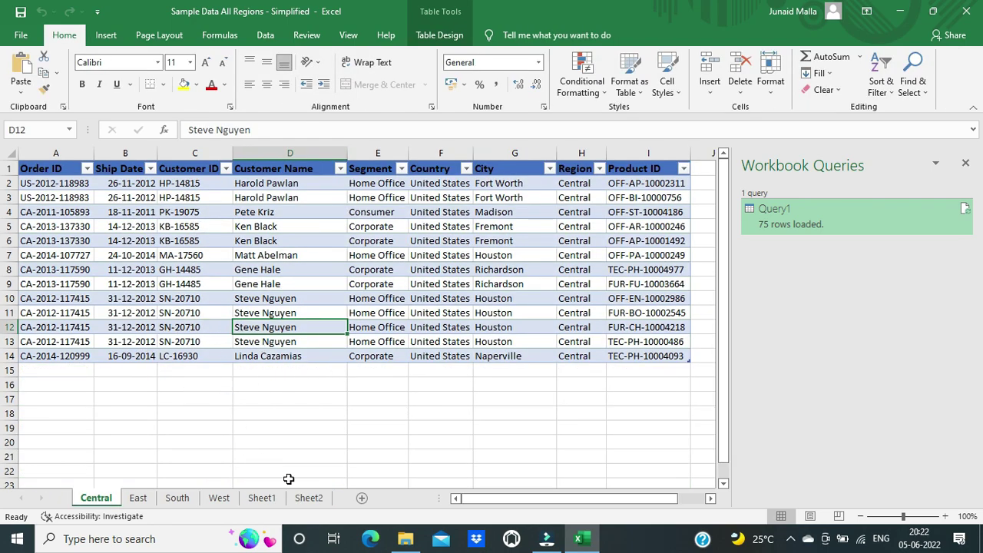
Check the Country column row count in the combined table on Sheet2
left_click(213, 499)
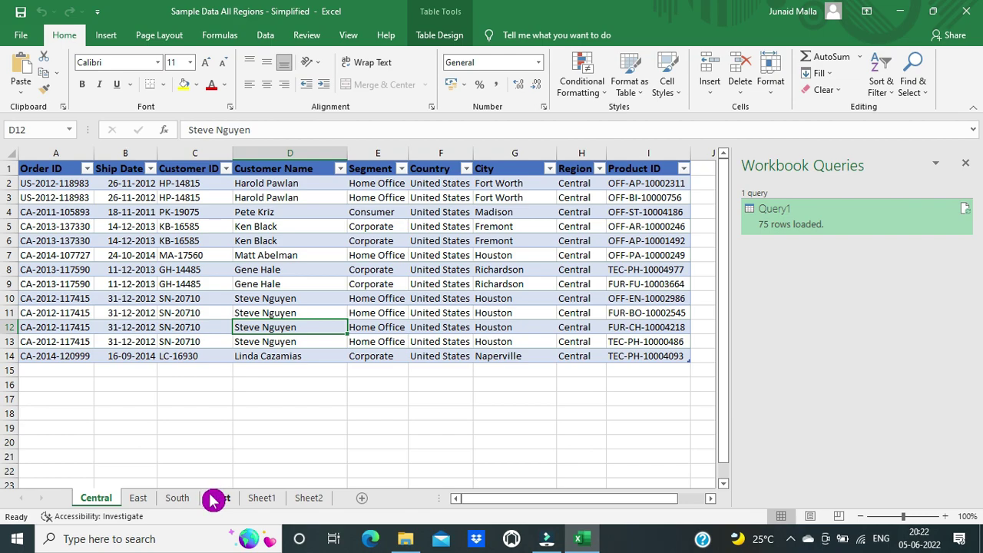
mouse_move(783, 229)
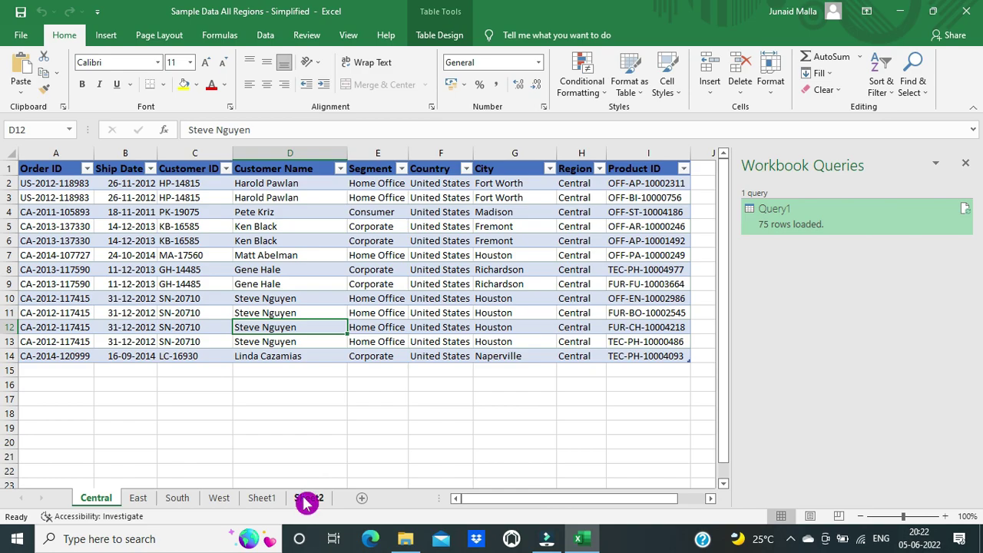
left_click(307, 499)
left_click_drag(403, 182, 417, 432)
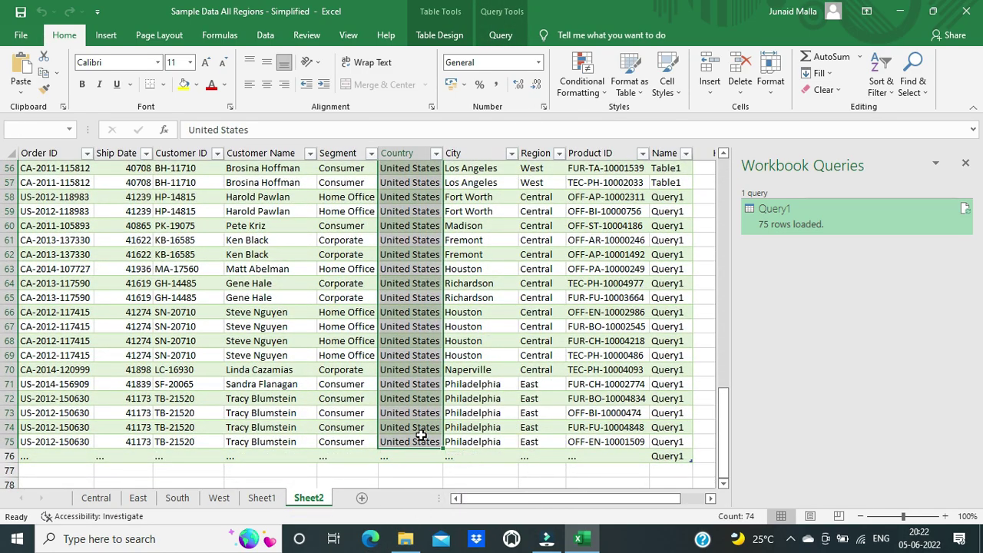
left_click(538, 312)
Reopen Query1 from the Workbook Queries pane for editing
scroll(571, 284, "up", 13)
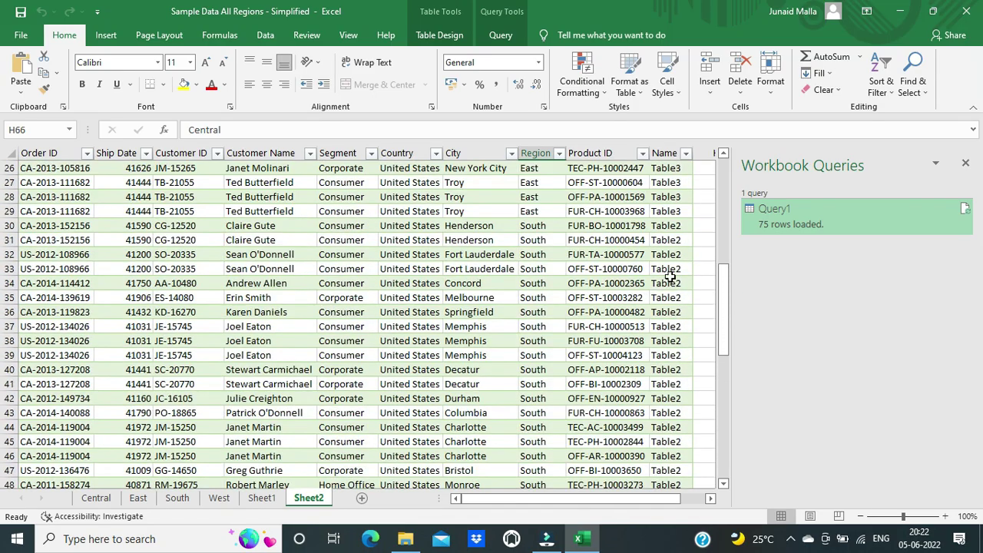
left_click(786, 229)
double_click(790, 224)
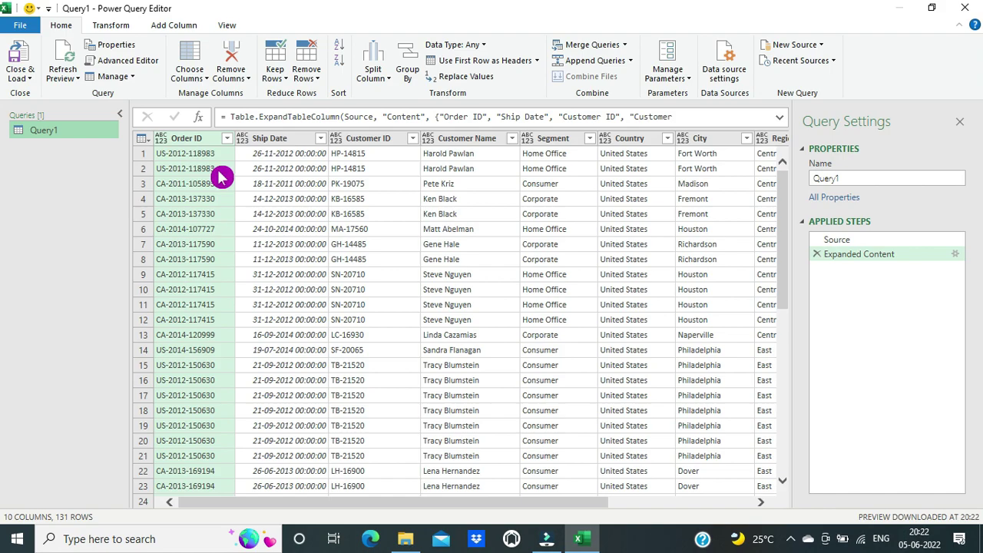
Filter out Query1 from the Source step's Name column and reload the result into Excel
left_click(848, 240)
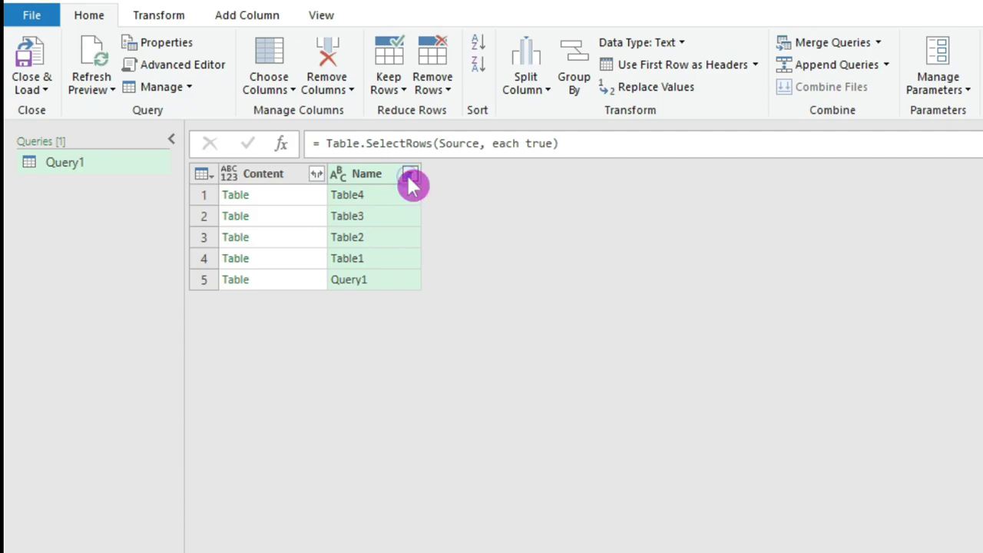
left_click(410, 175)
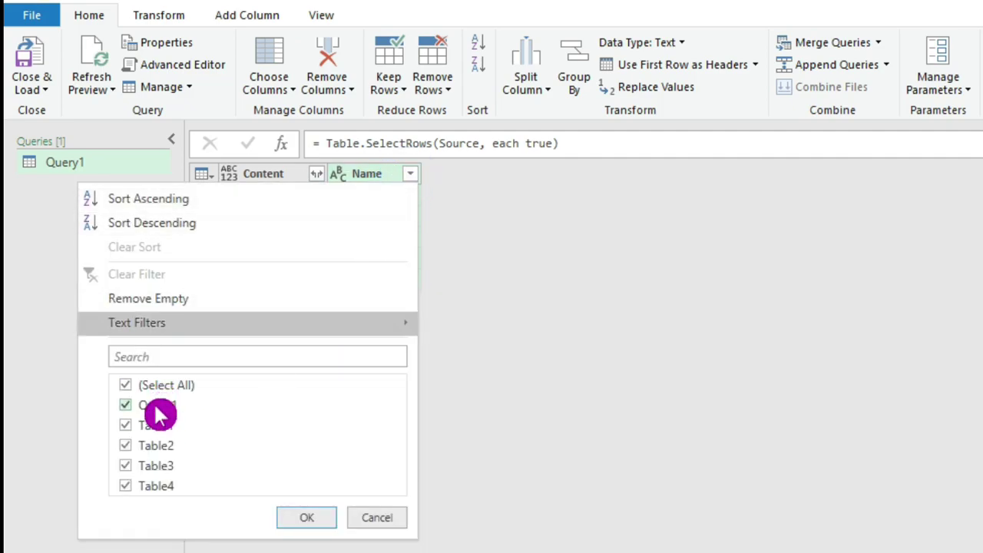
left_click(127, 404)
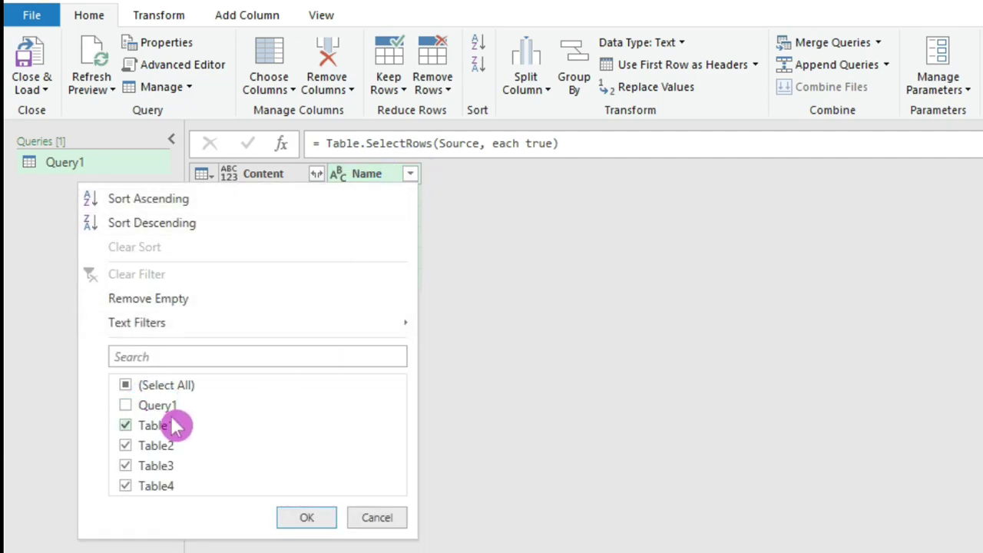
left_click(310, 518)
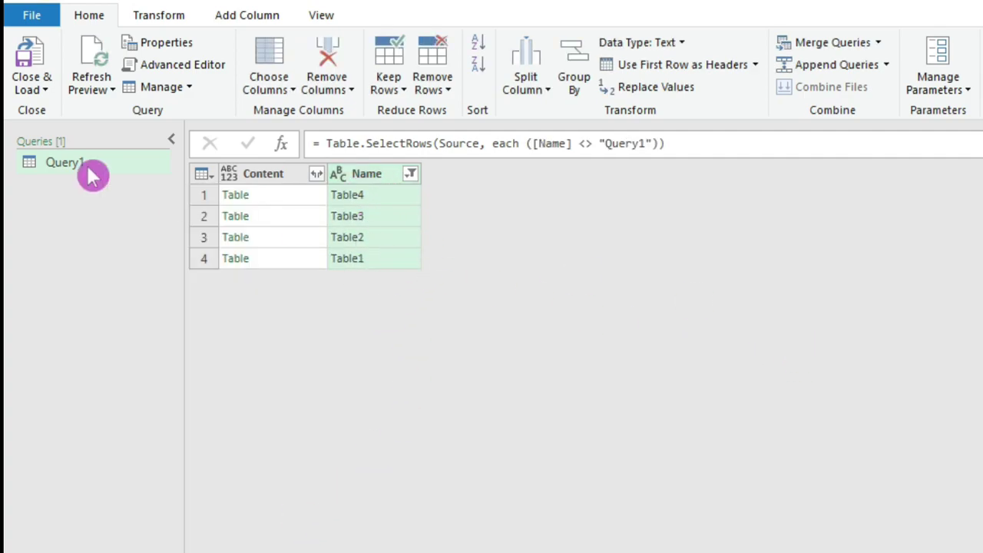
left_click(27, 61)
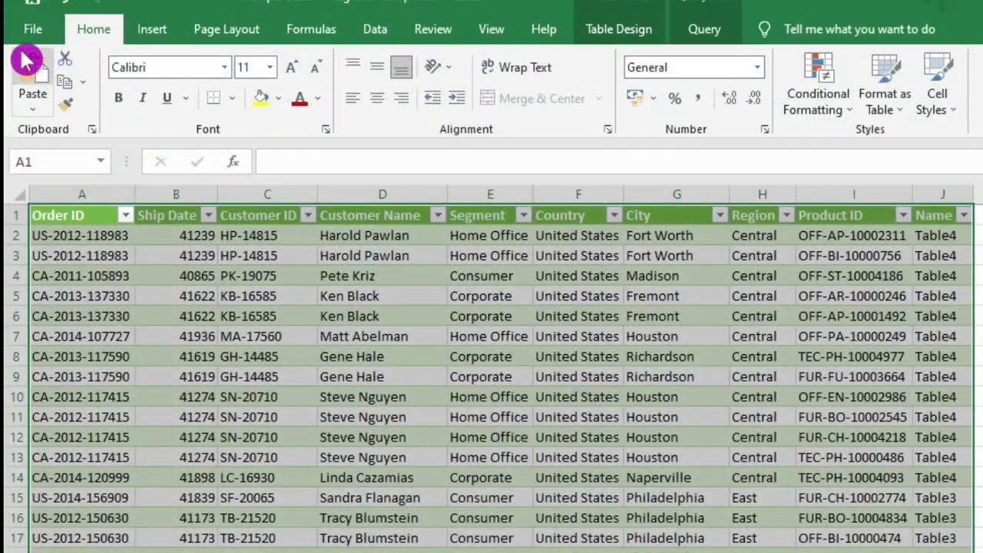